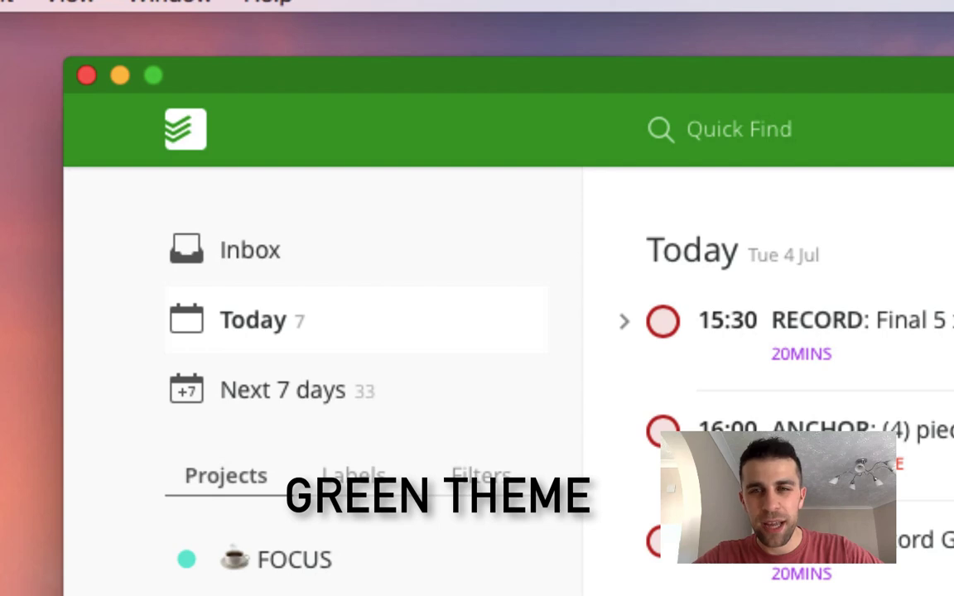
Step: Open the productivity overview and examine the completed-task charts for the last 7 days and 4 weeks with their goal markers
click(672, 118)
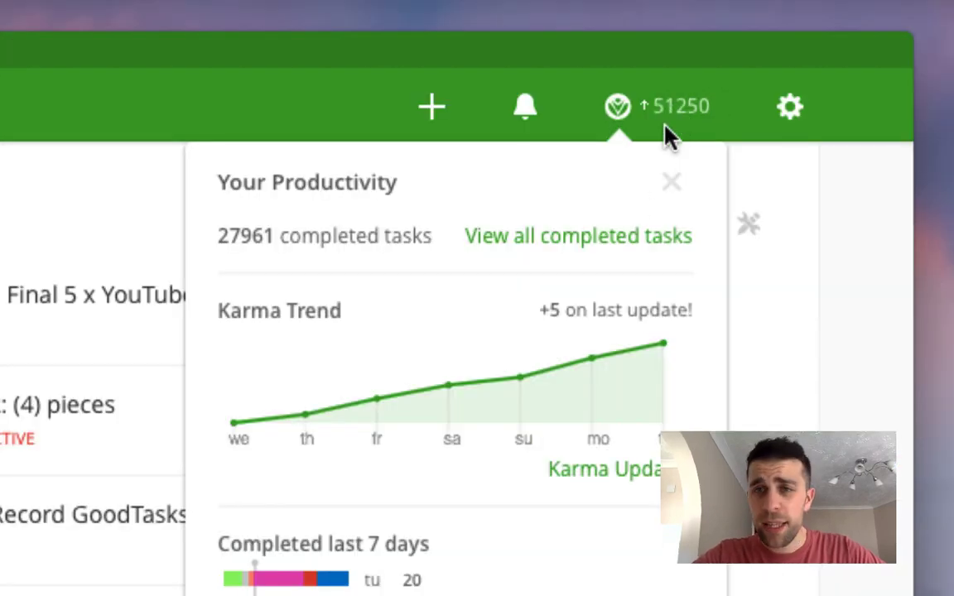
scroll(455, 373, down, 2)
scroll(456, 372, down, 2)
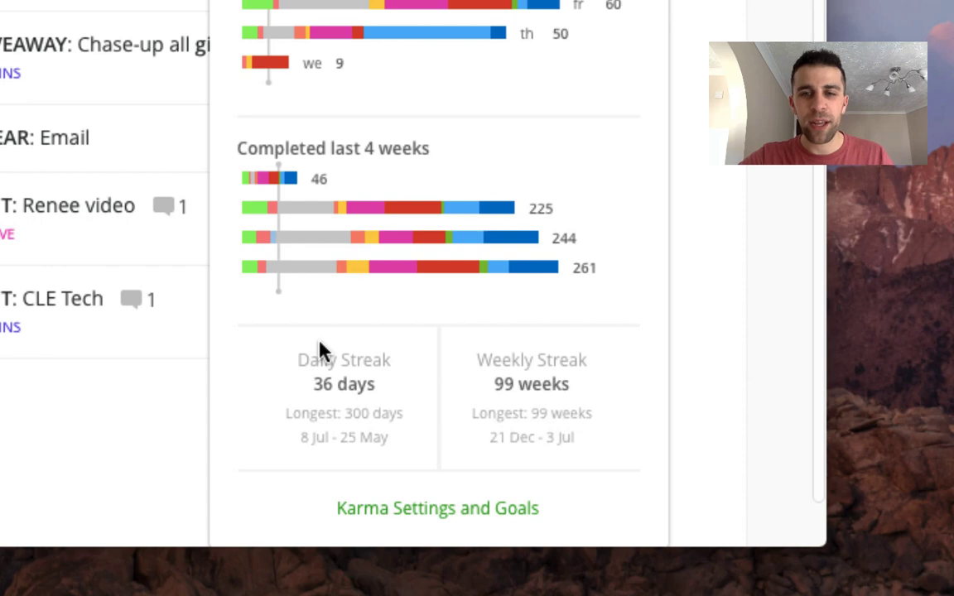
mouse_move(284, 293)
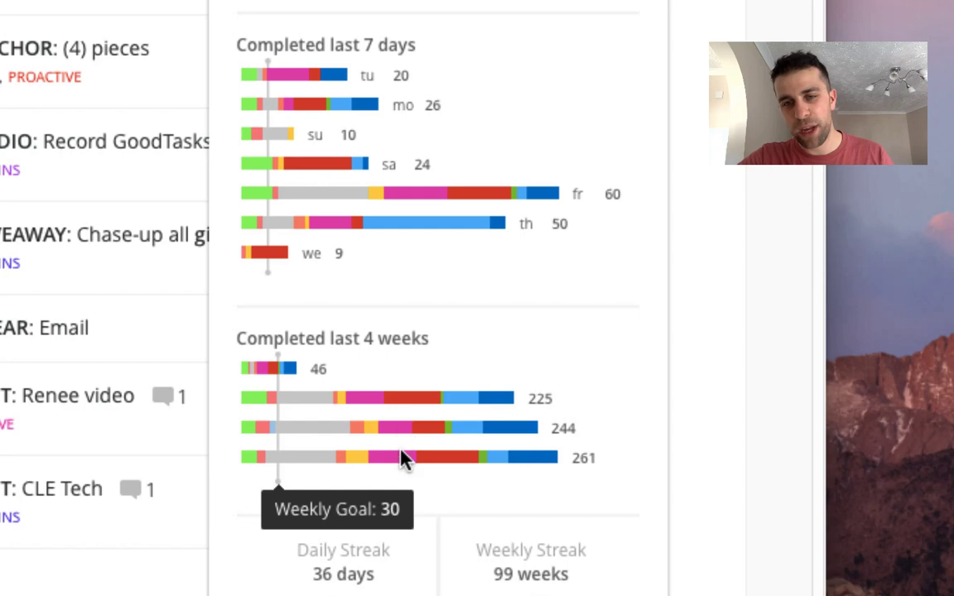
mouse_move(273, 262)
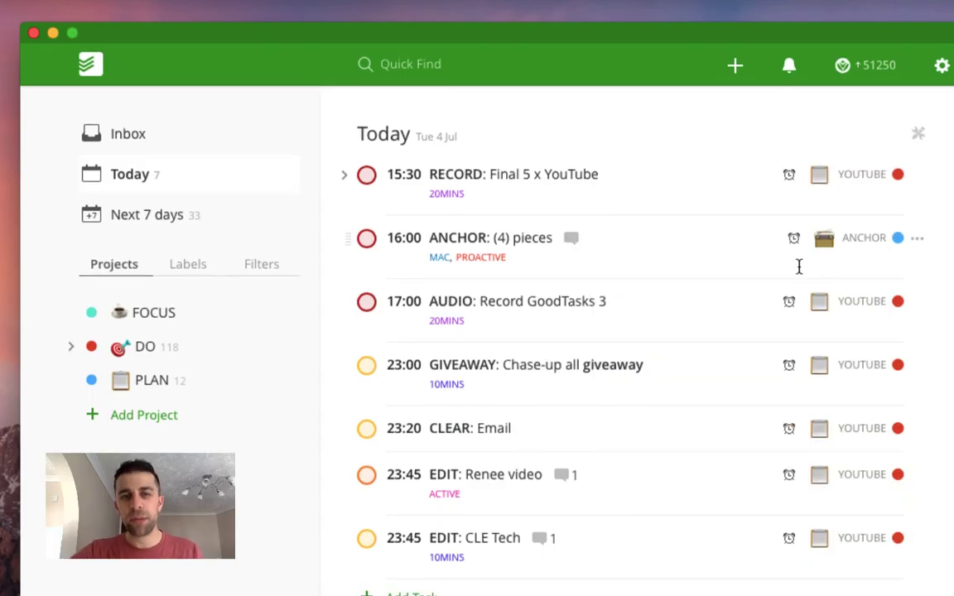
Step: Expand the subtasks of the "RECORD: Final 5 x YouTube" task to view them, and collapse them again
click(346, 178)
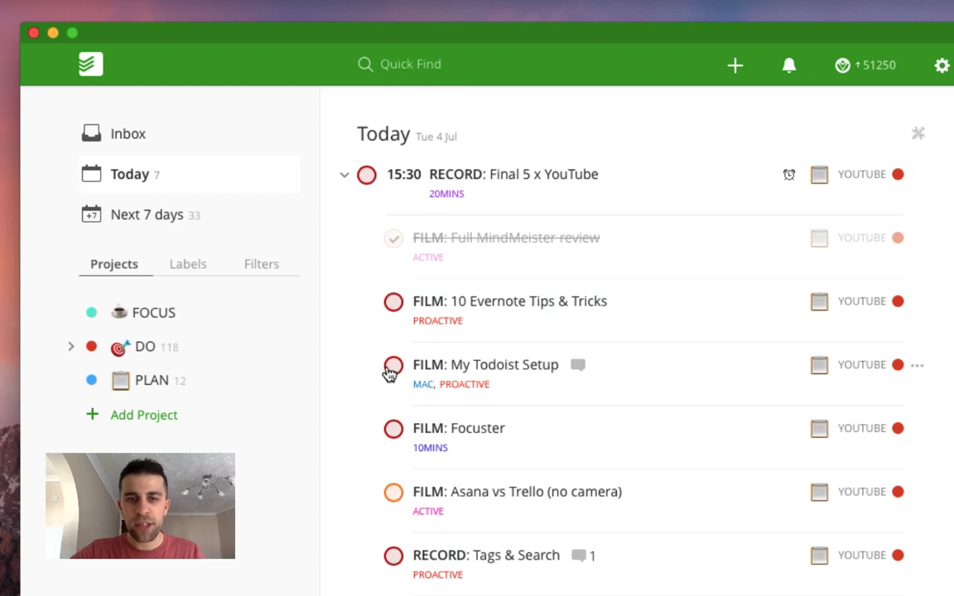
click(347, 177)
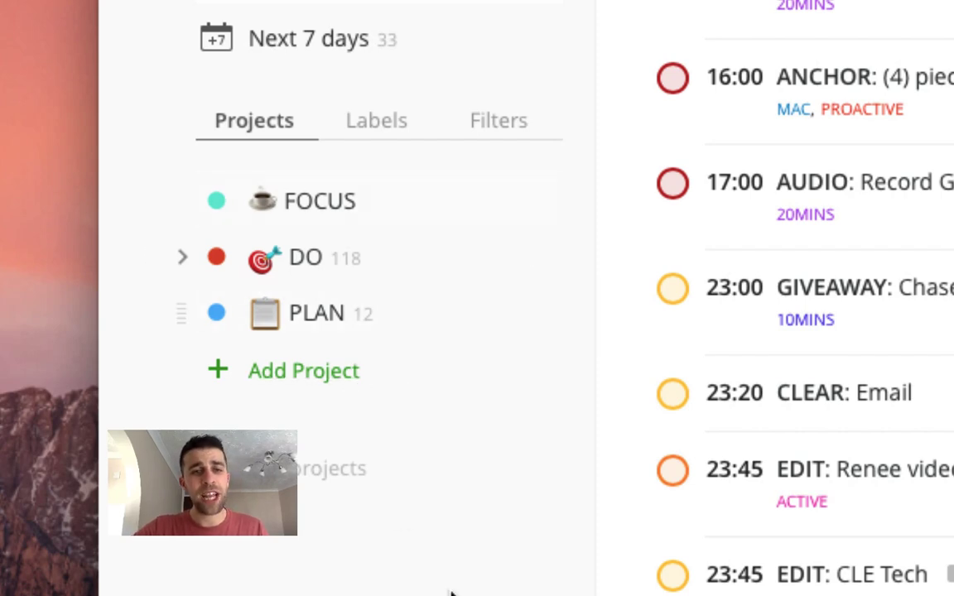
Step: Expand the DO project to browse its subprojects, viewing the tasks of ROUTINE and of DO as a whole
click(182, 264)
click(182, 263)
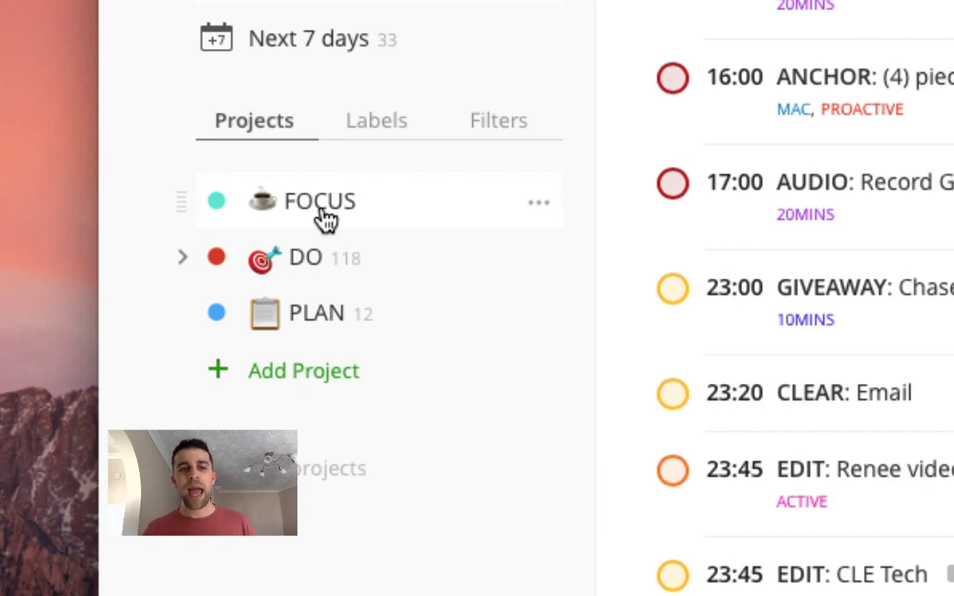
click(184, 257)
scroll(555, 574, down, 4)
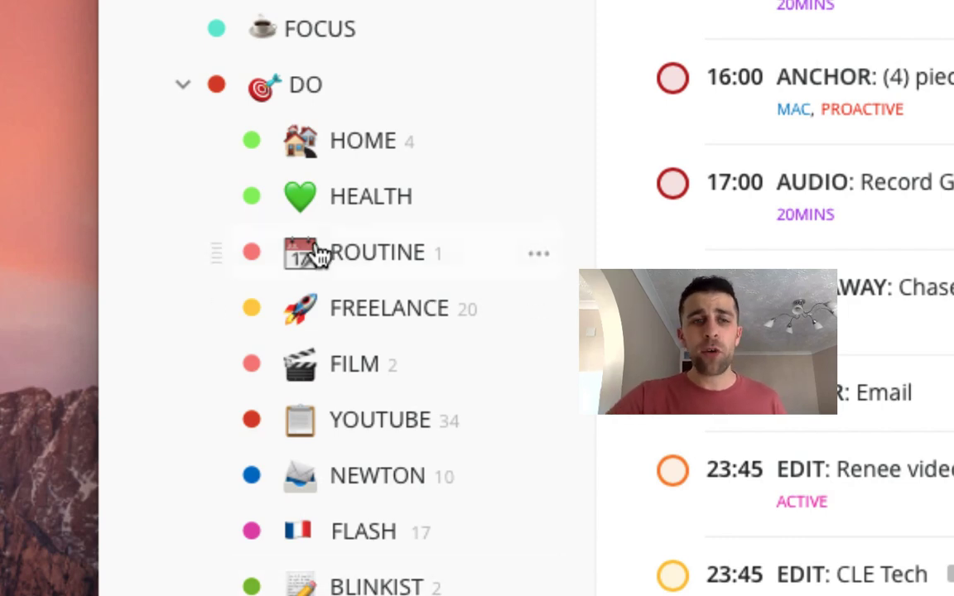
scroll(436, 255, down, 2)
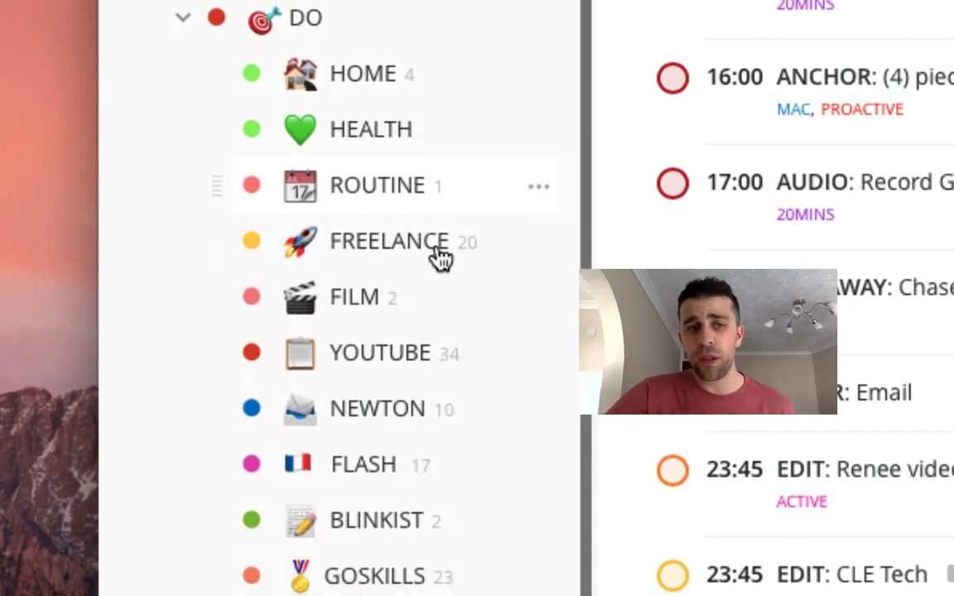
click(408, 197)
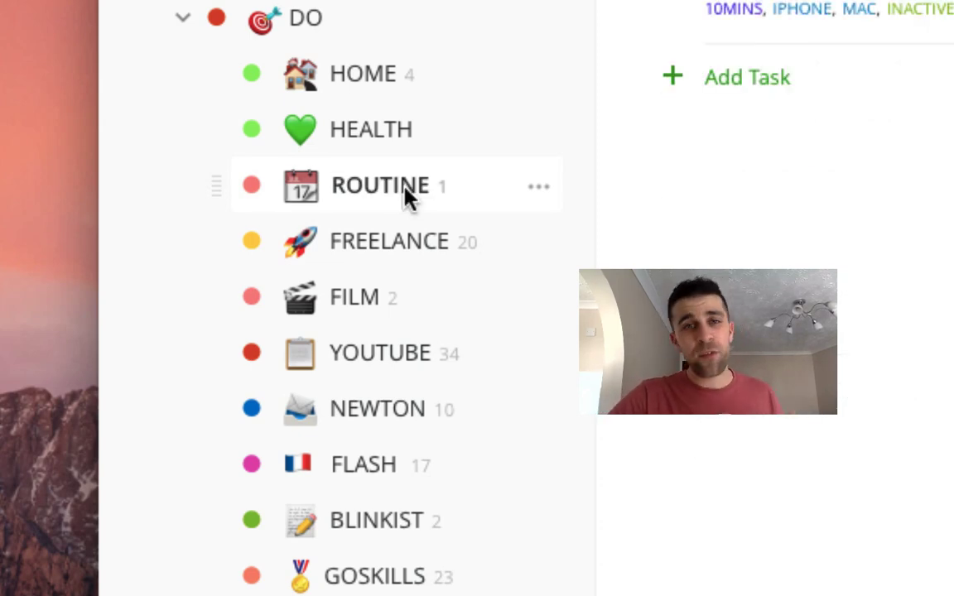
click(334, 14)
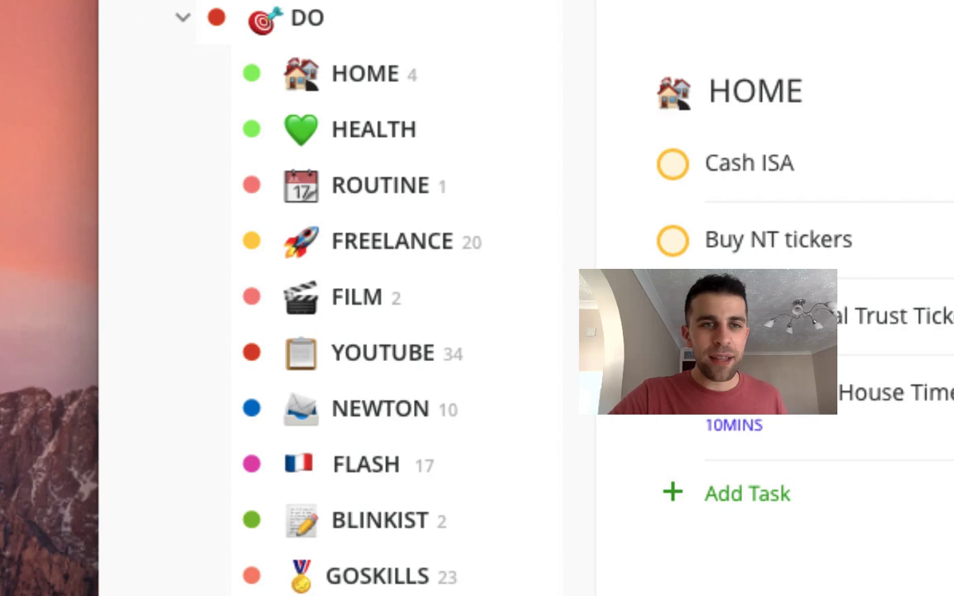
scroll(332, 298, up, 3)
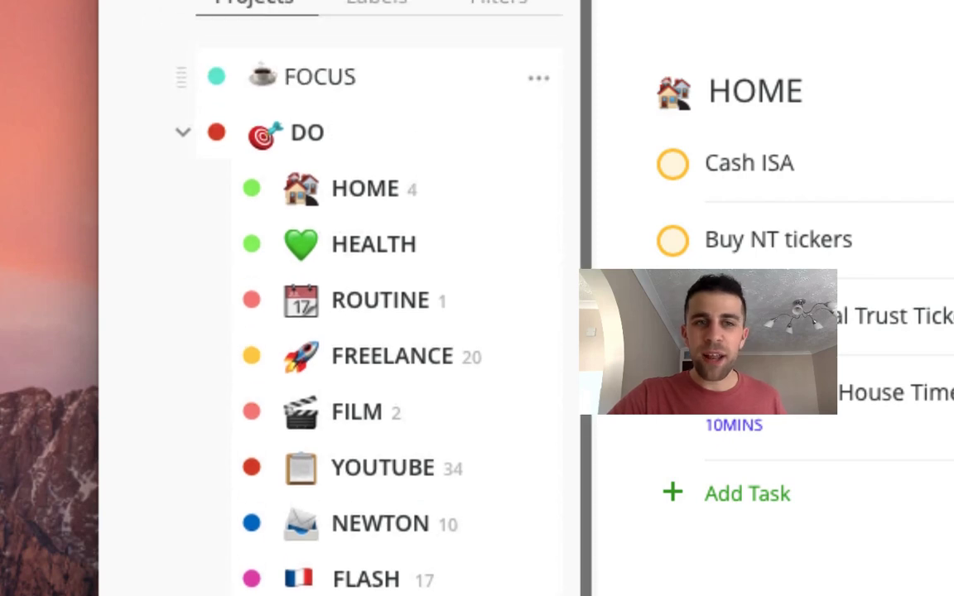
Step: View the FOCUS project, look through the remaining DO subprojects, and collapse the DO project
click(341, 78)
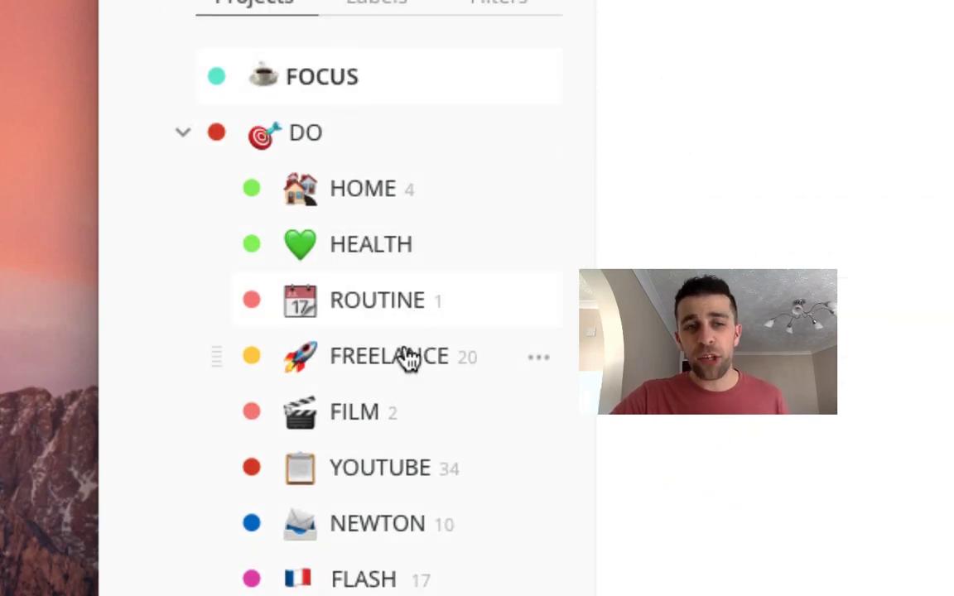
scroll(406, 364, down, 1)
scroll(410, 374, down, 1)
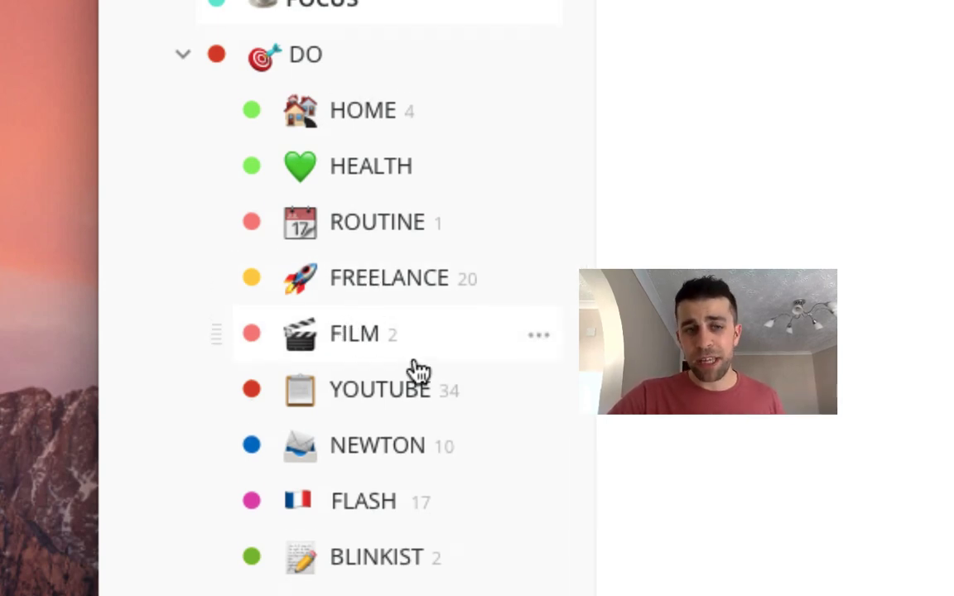
scroll(417, 373, down, 1)
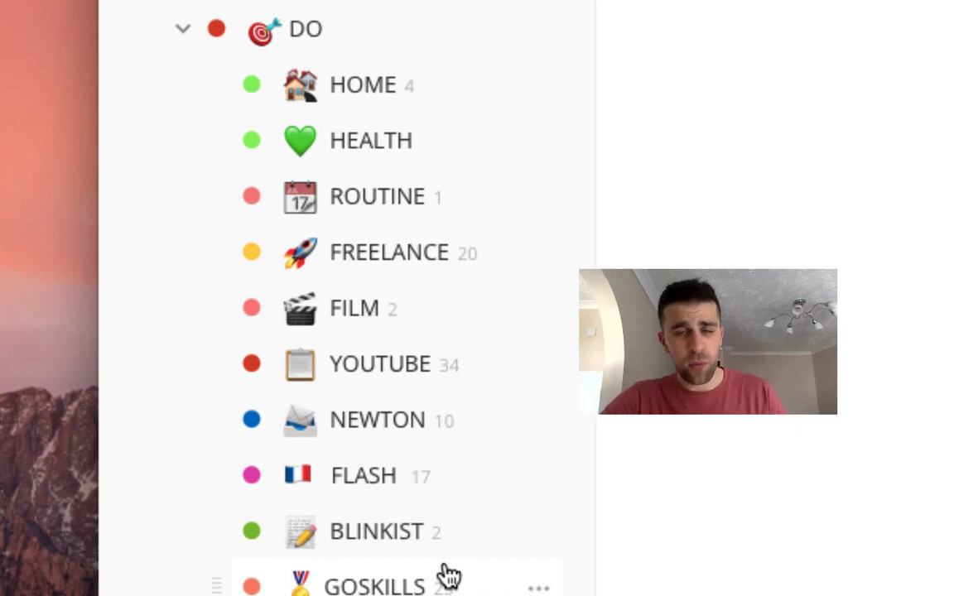
scroll(448, 576, down, 2)
scroll(405, 571, up, 2)
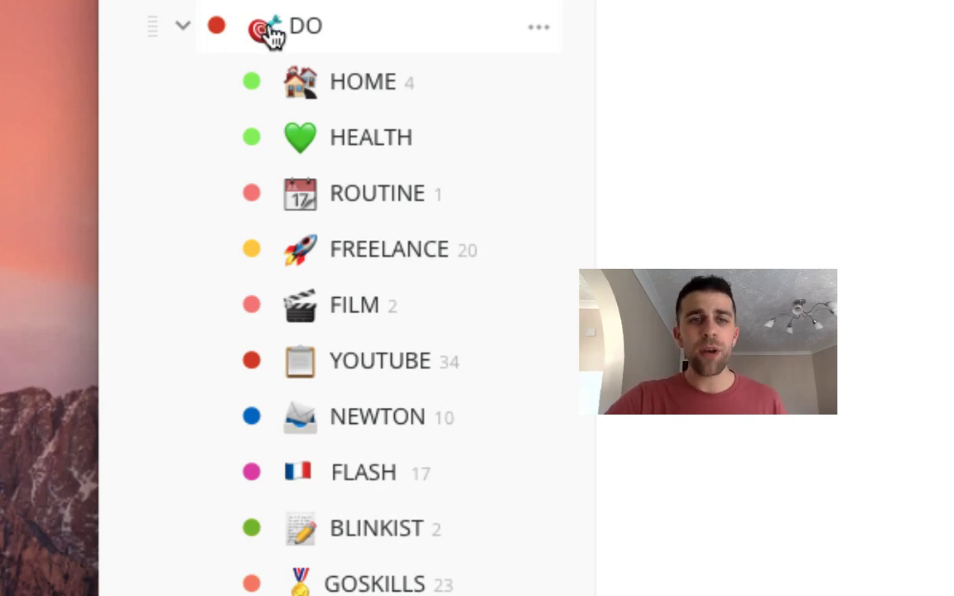
click(185, 26)
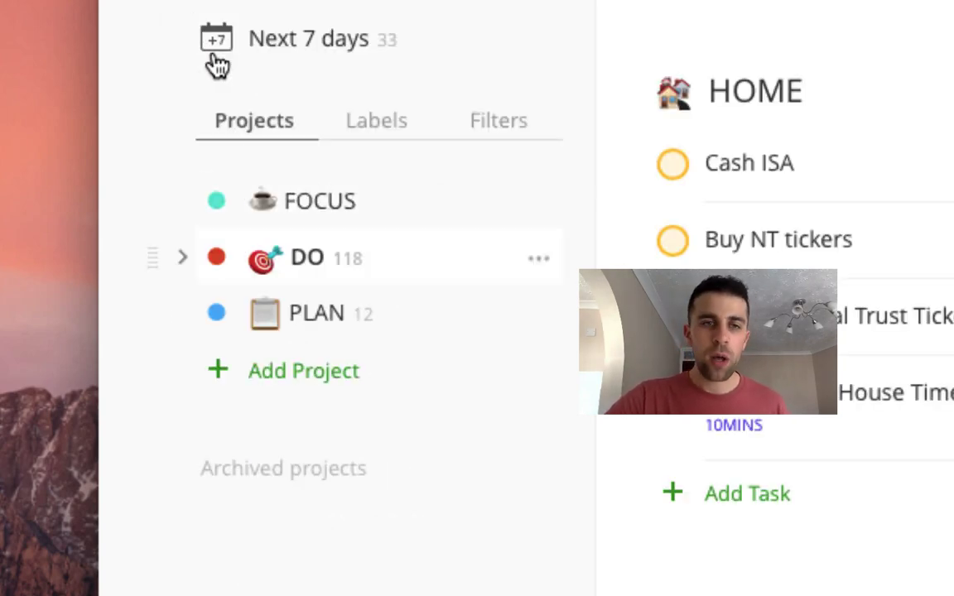
Step: Switch to the Today view and on to Next 7 days, and look through the scheduled tasks
click(365, 4)
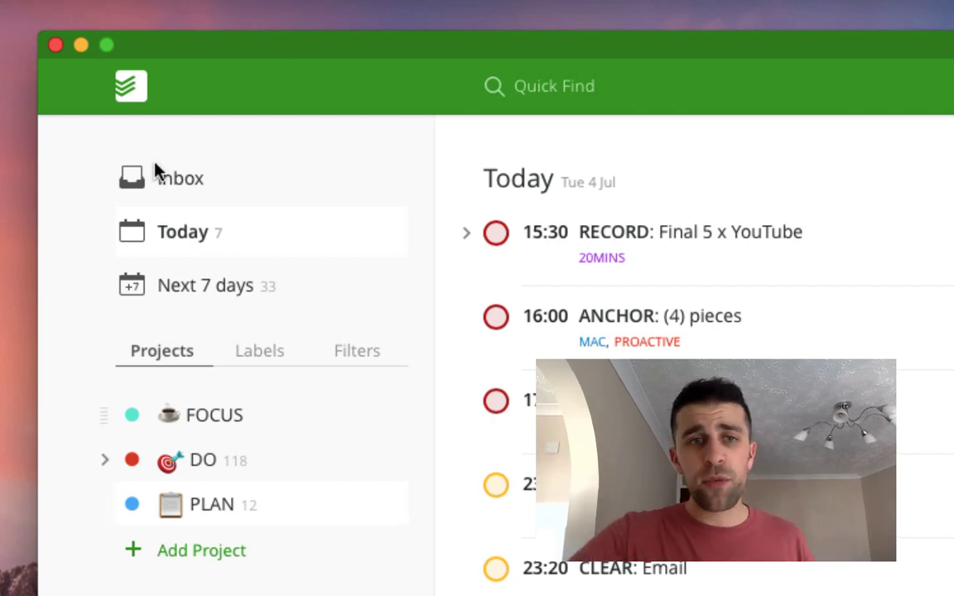
click(277, 298)
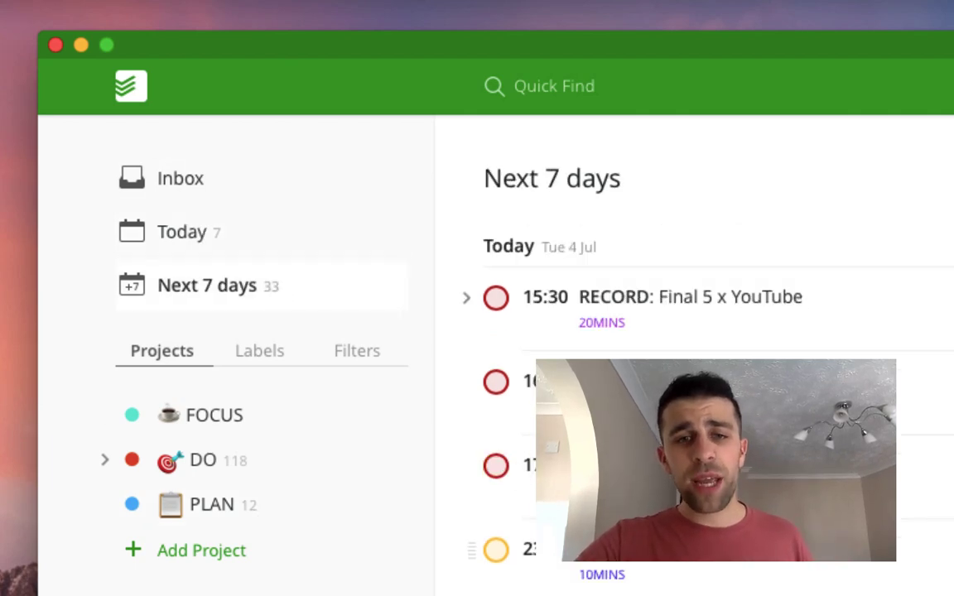
scroll(695, 356, down, 10)
scroll(694, 356, up, 5)
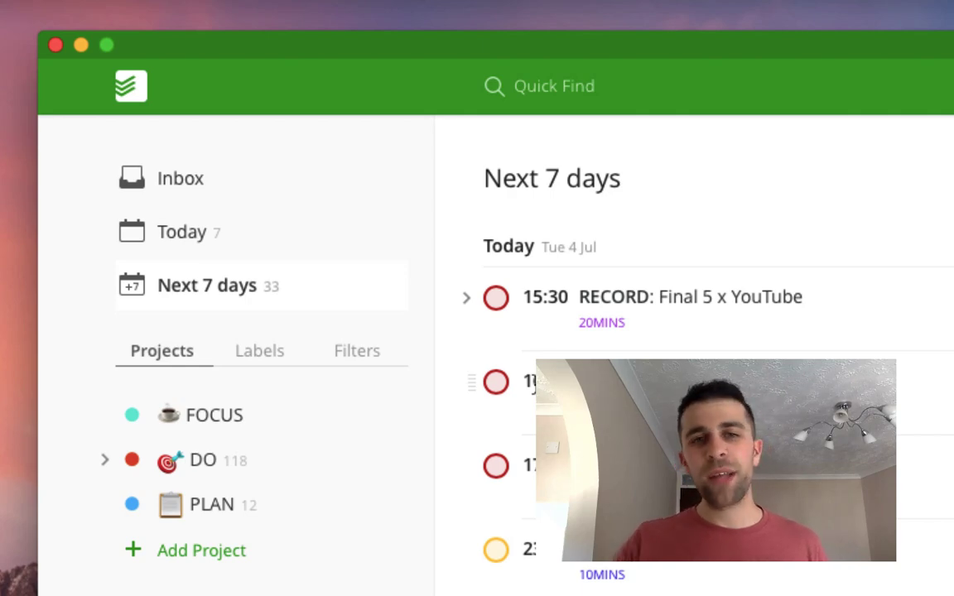
scroll(688, 248, down, 5)
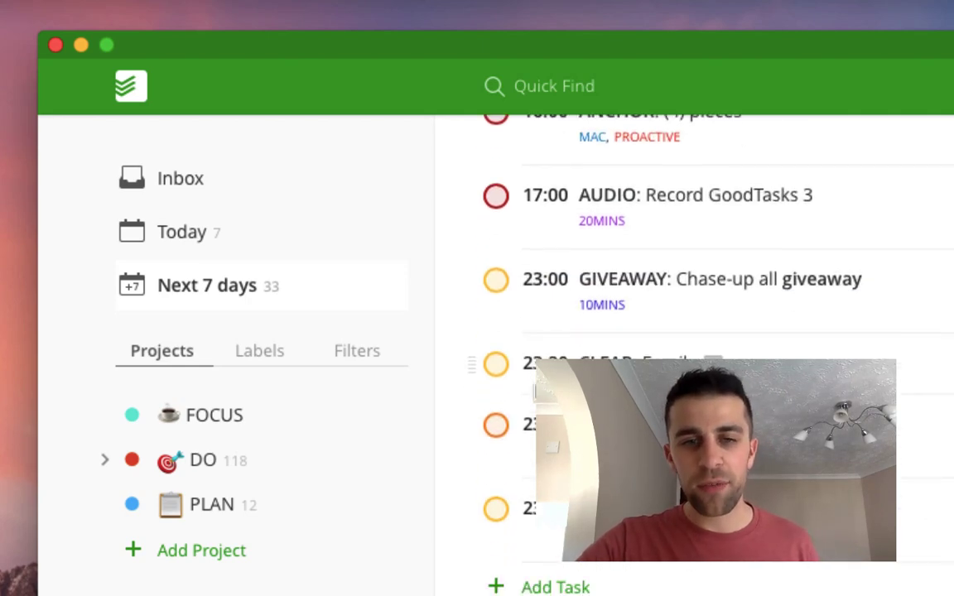
scroll(688, 331, up, 5)
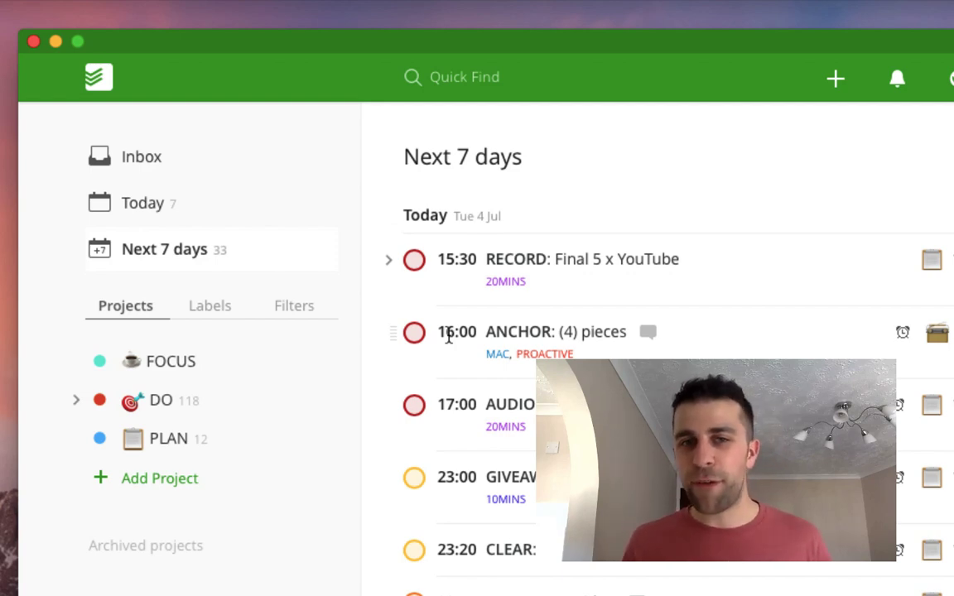
scroll(447, 335, down, 1)
scroll(448, 334, up, 1)
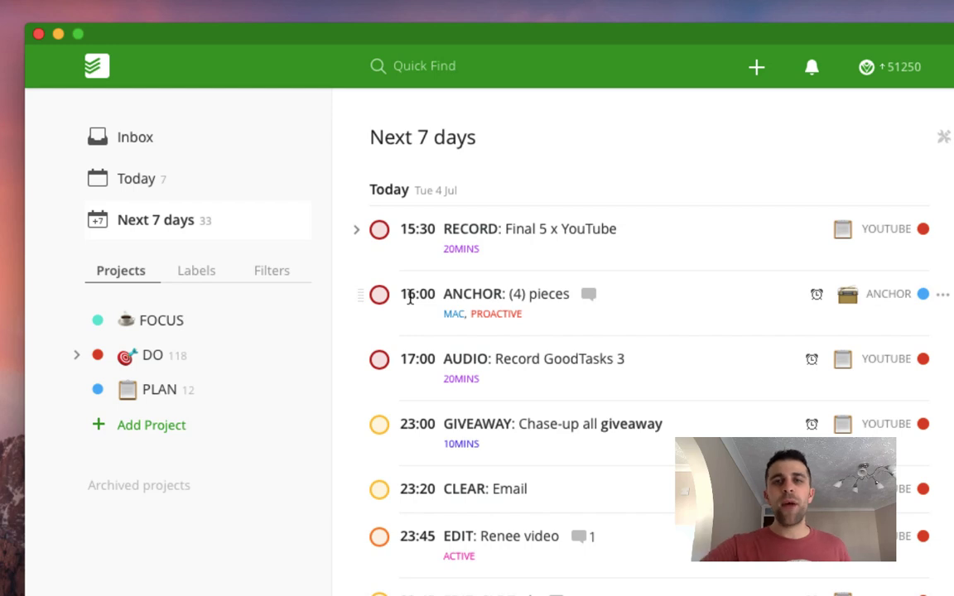
Step: Show the quick-add task form with its expanded options, including the reminder setting, and dismiss it without adding a task
click(757, 73)
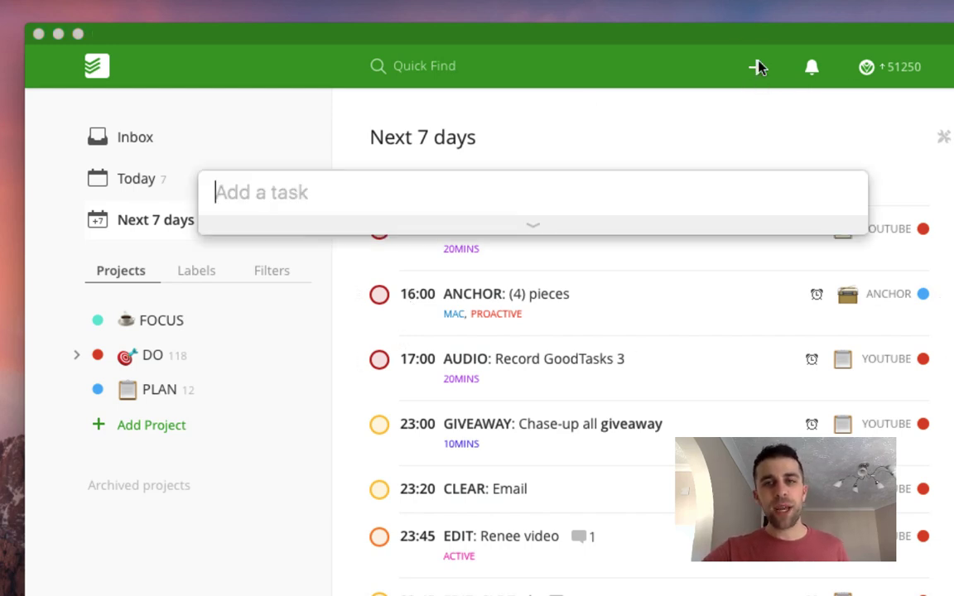
click(531, 230)
click(519, 237)
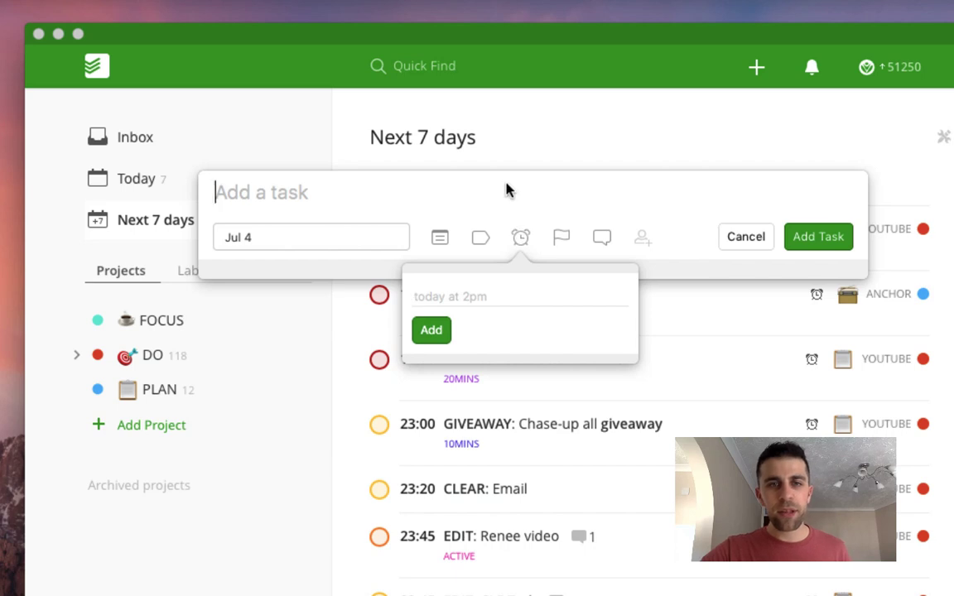
click(507, 190)
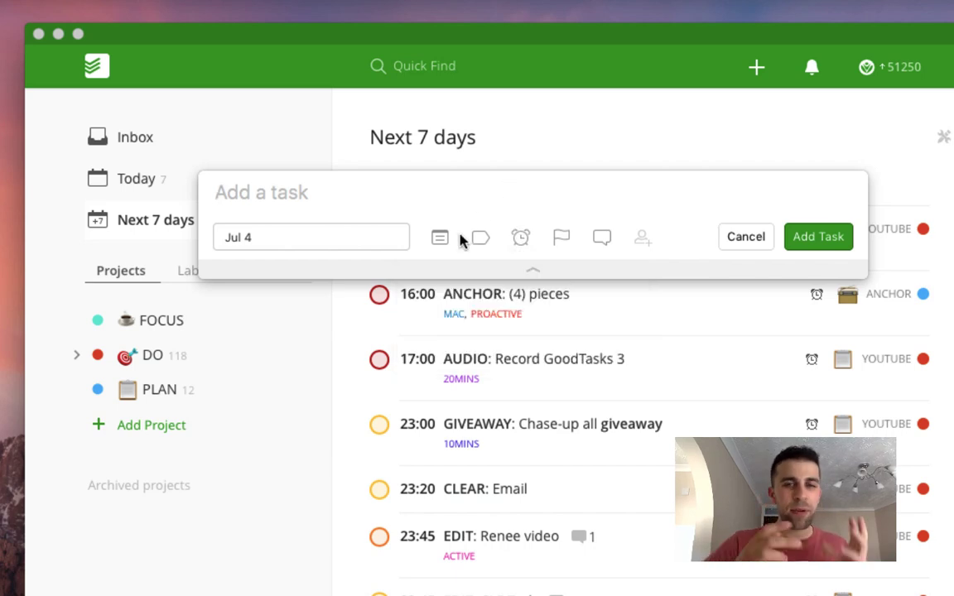
click(526, 278)
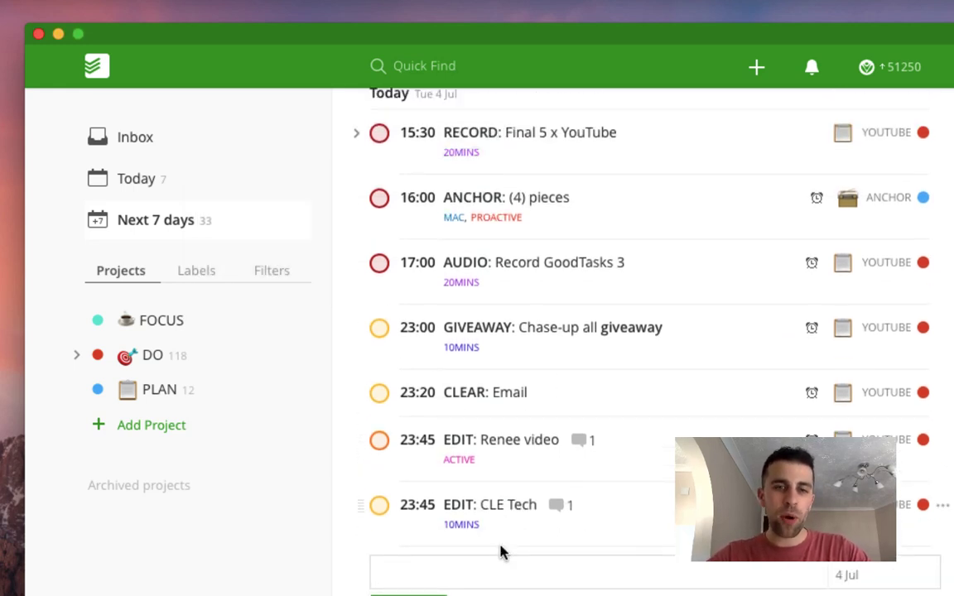
key(Escape)
scroll(549, 440, up, 3)
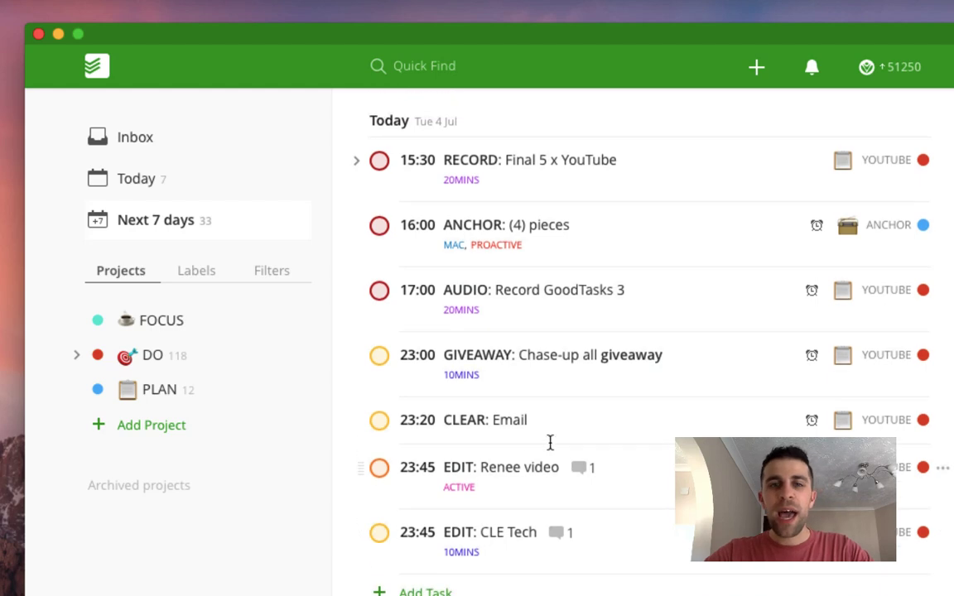
Step: Open the "RECORD: Final 5 x YouTube" task for editing, cancel the edit, and look through the upcoming days' tasks
click(675, 191)
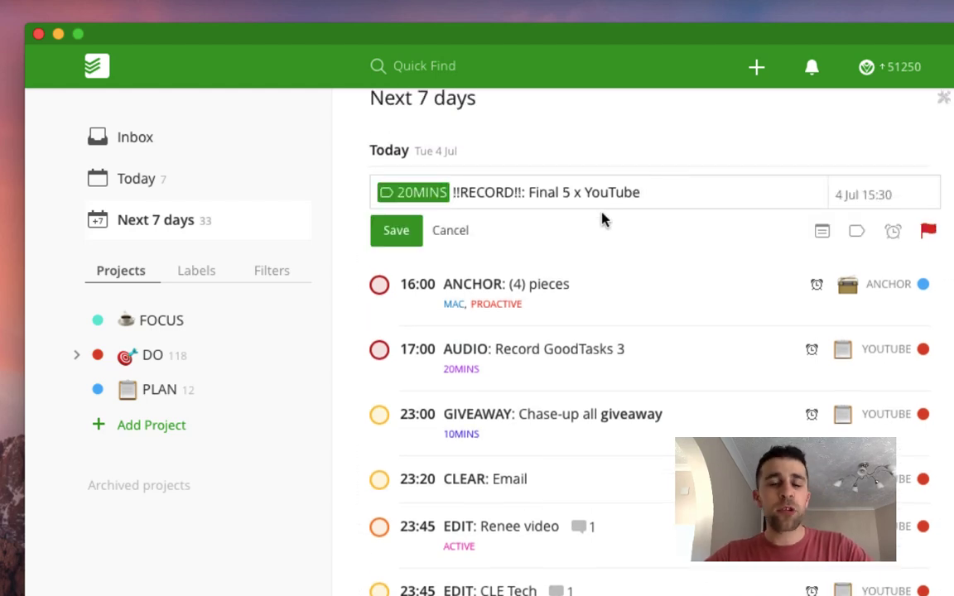
scroll(506, 315, down, 5)
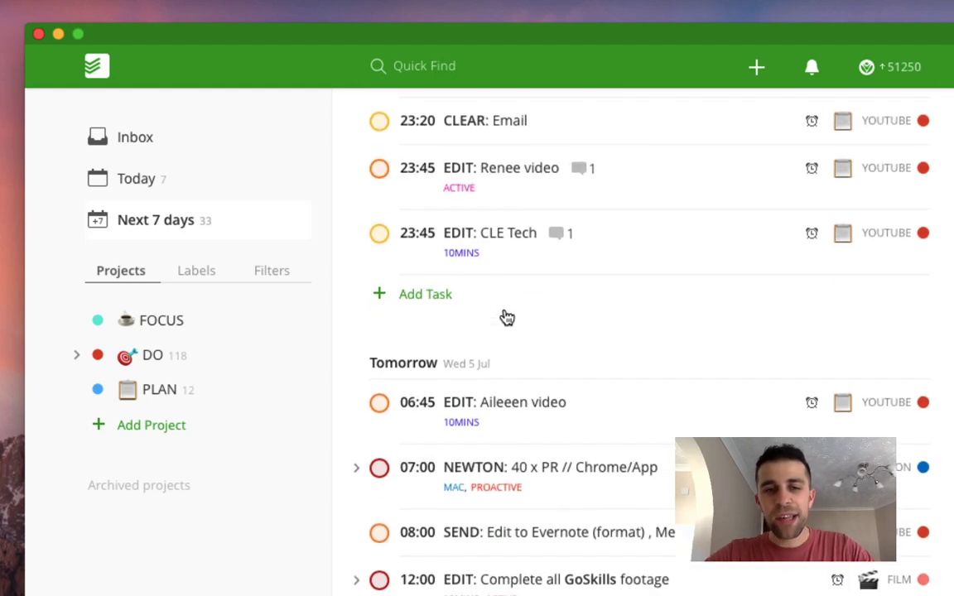
scroll(507, 317, up, 6)
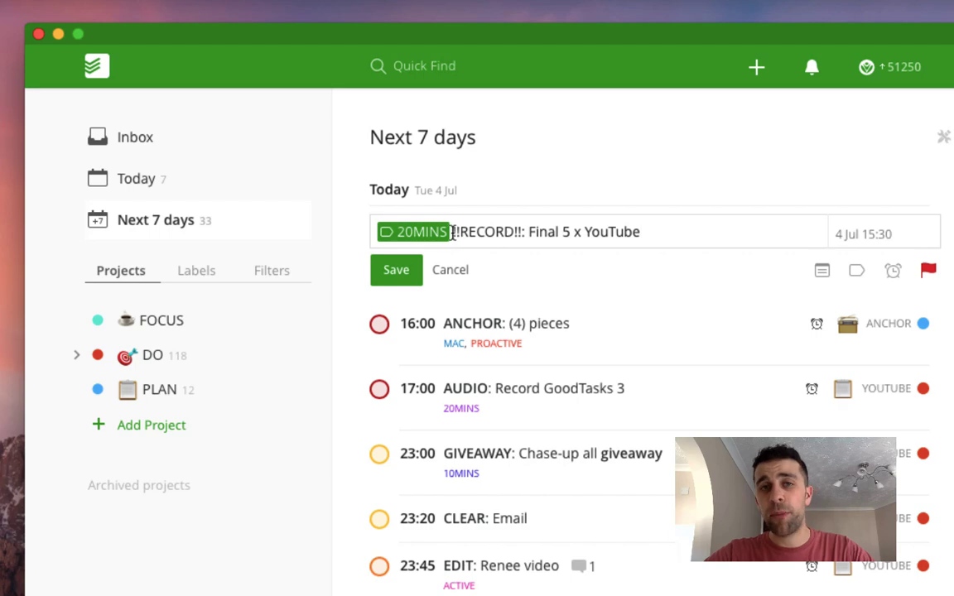
click(450, 271)
scroll(508, 375, down, 10)
scroll(508, 375, down, 5)
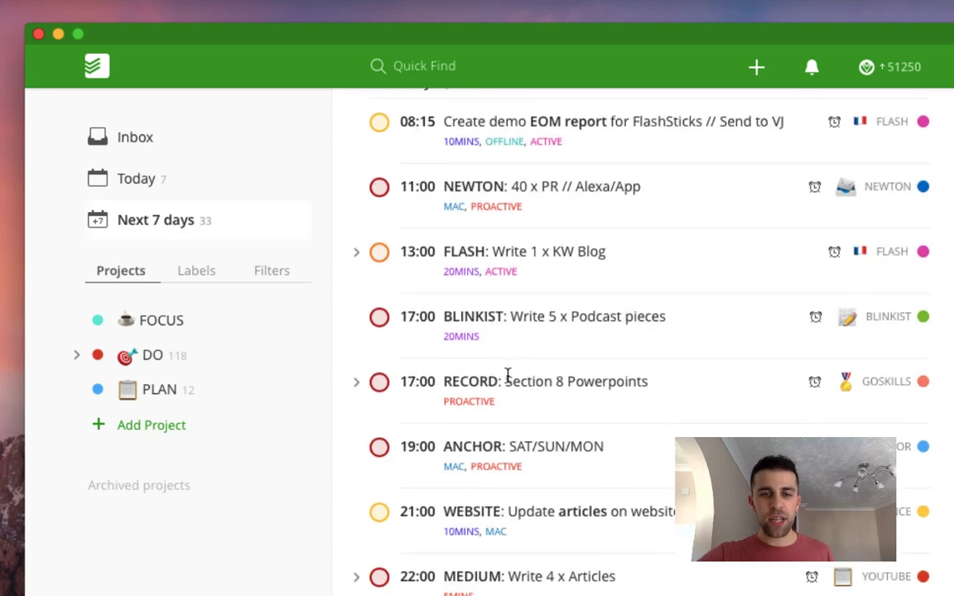
scroll(508, 374, up, 15)
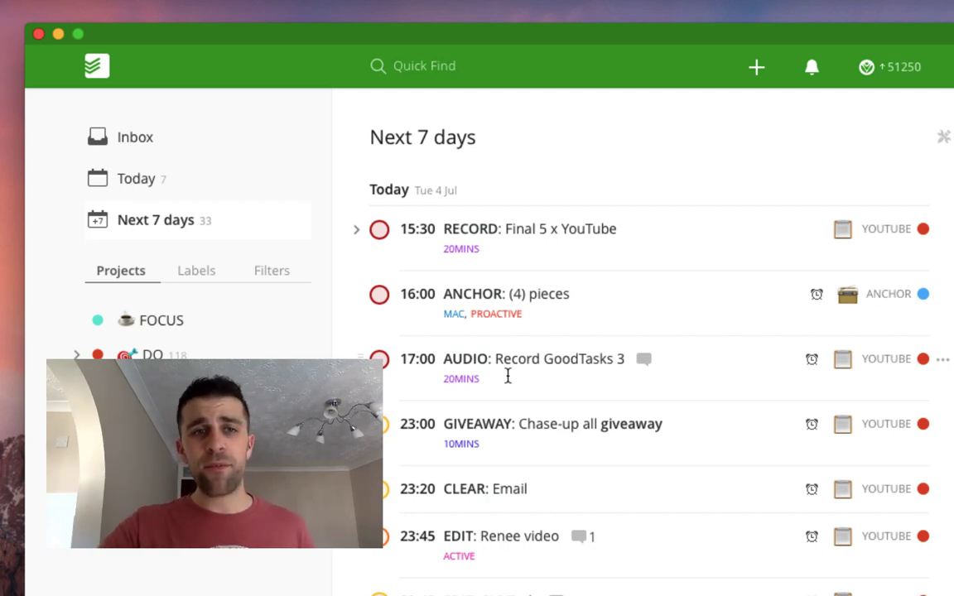
Step: Open the Inbox and view its project comment containing the Trello link, and close the comments
click(126, 135)
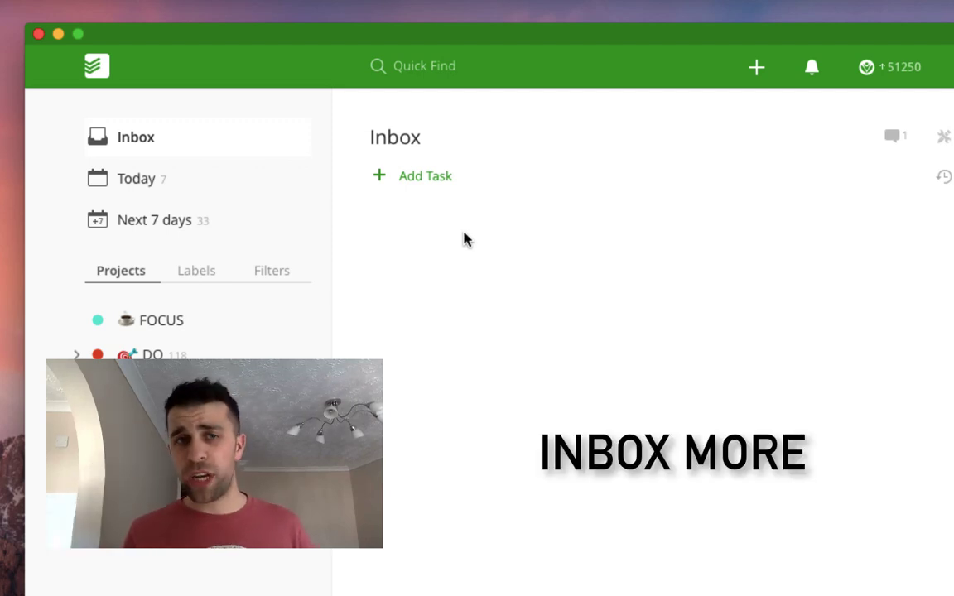
click(888, 134)
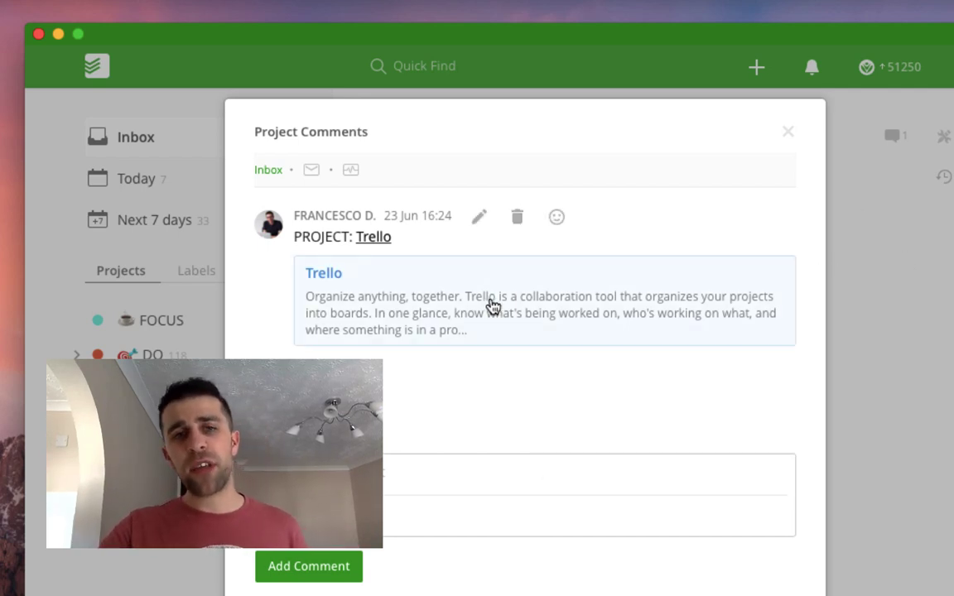
click(862, 300)
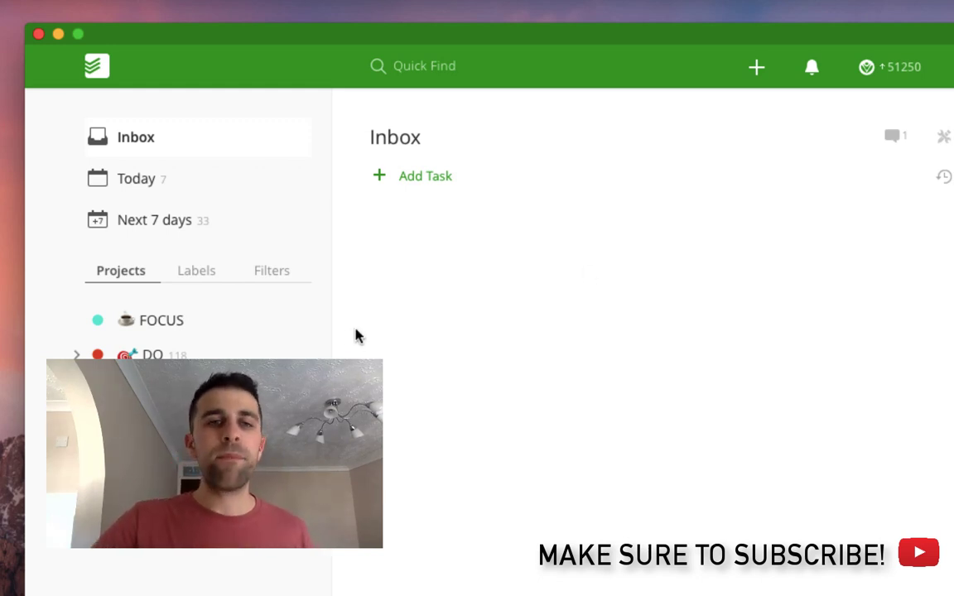
Step: View the label and filter lists, return to the project list, and open the Today view
click(224, 279)
click(264, 284)
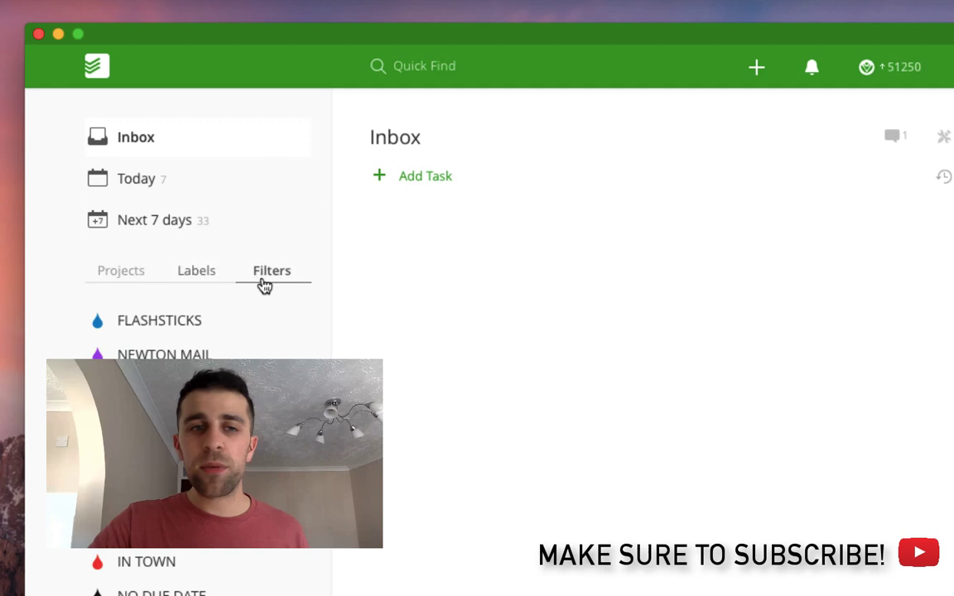
click(131, 273)
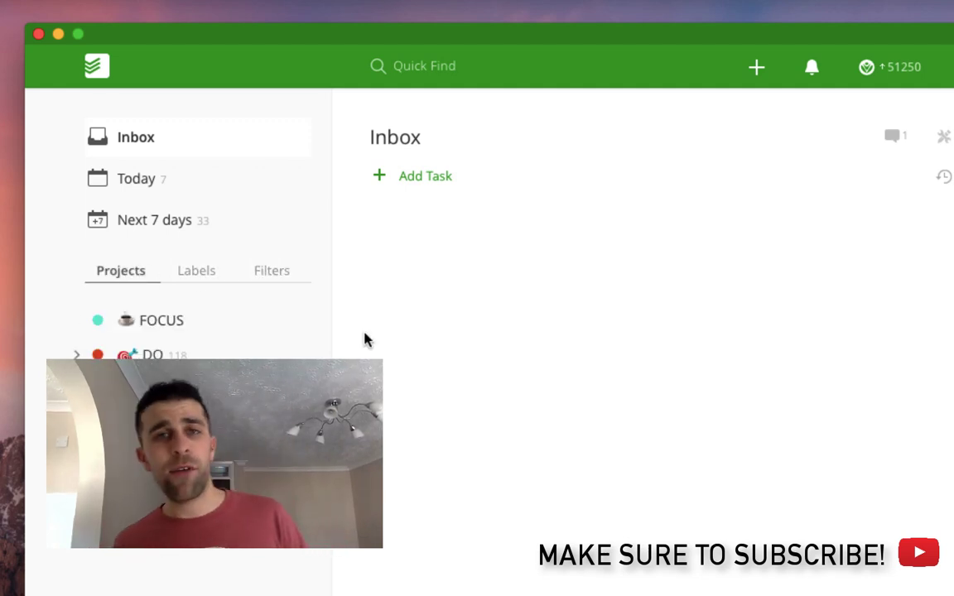
click(196, 191)
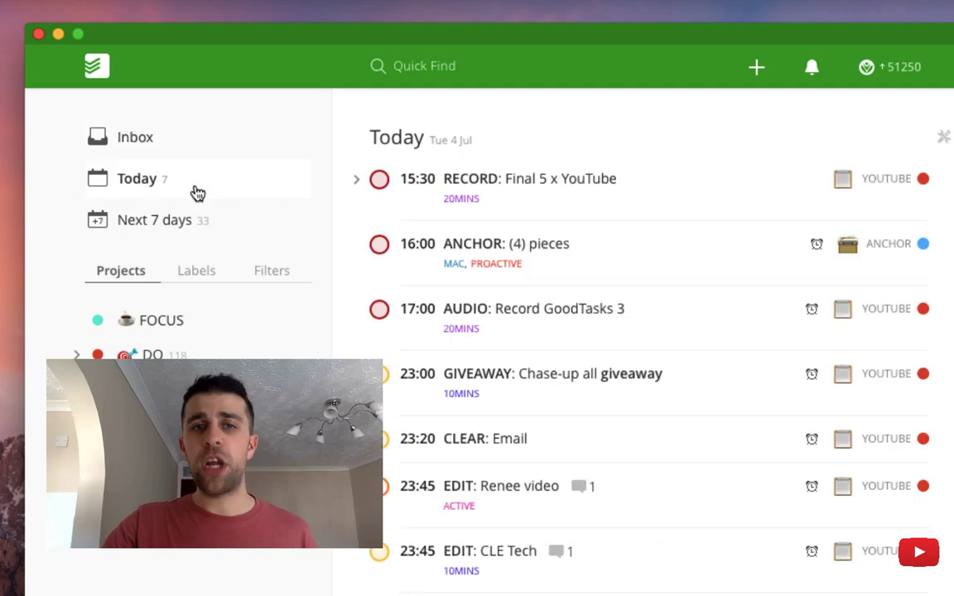